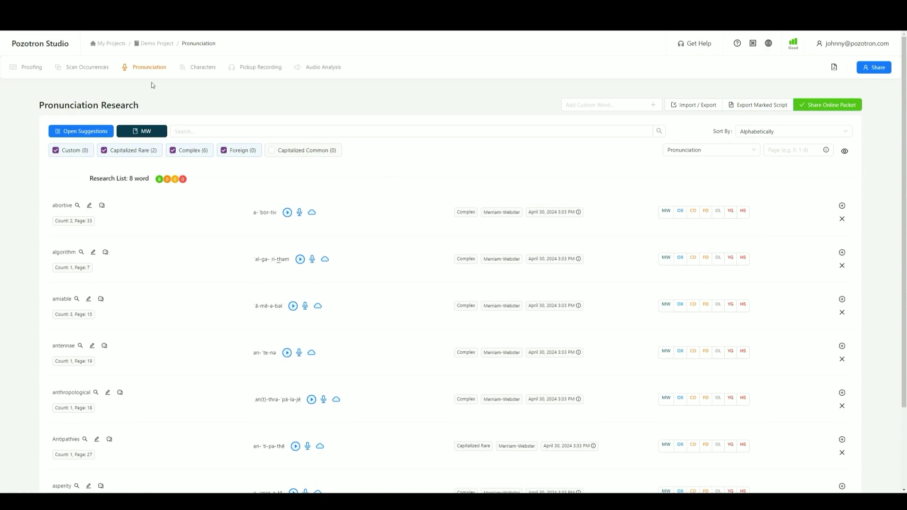
Open the Characters guide to show Sherlock's traits, voice notes and pronunciation
click(203, 71)
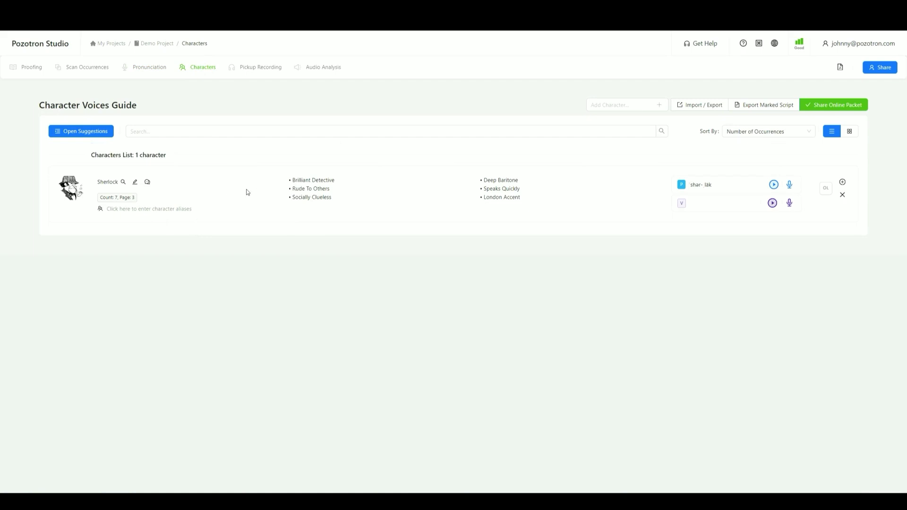
Return to the Pronunciation Research list and bring up the Export Marked Script options
click(151, 69)
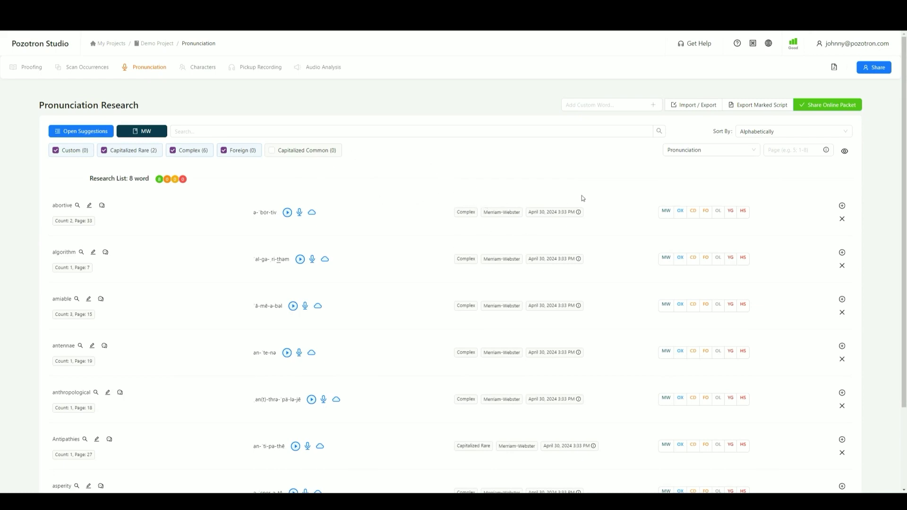
click(757, 106)
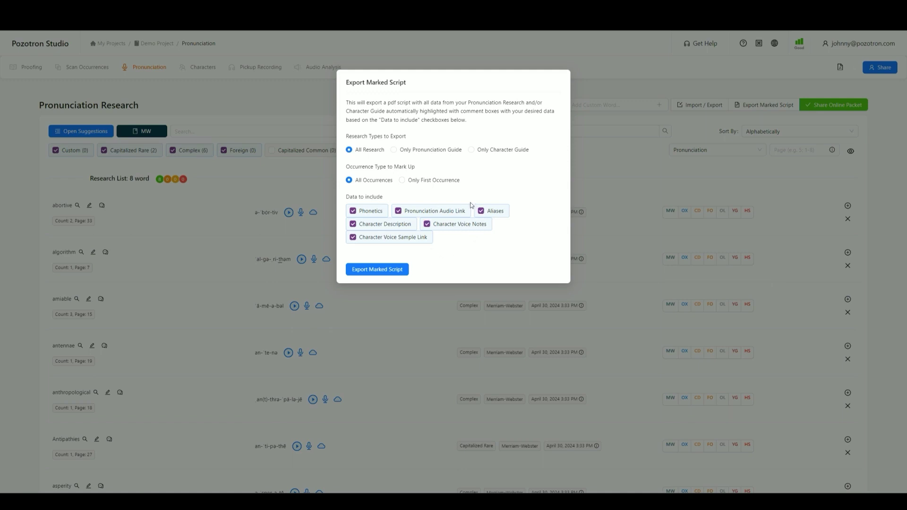
Try the research and occurrence options, settling on All Research and All Occurrences
click(405, 151)
click(496, 151)
click(363, 150)
click(412, 183)
click(374, 183)
Toggle each data field off and on, keeping all included, then export the PDF
double_click(360, 216)
double_click(432, 213)
double_click(494, 212)
double_click(465, 225)
double_click(390, 226)
click(370, 270)
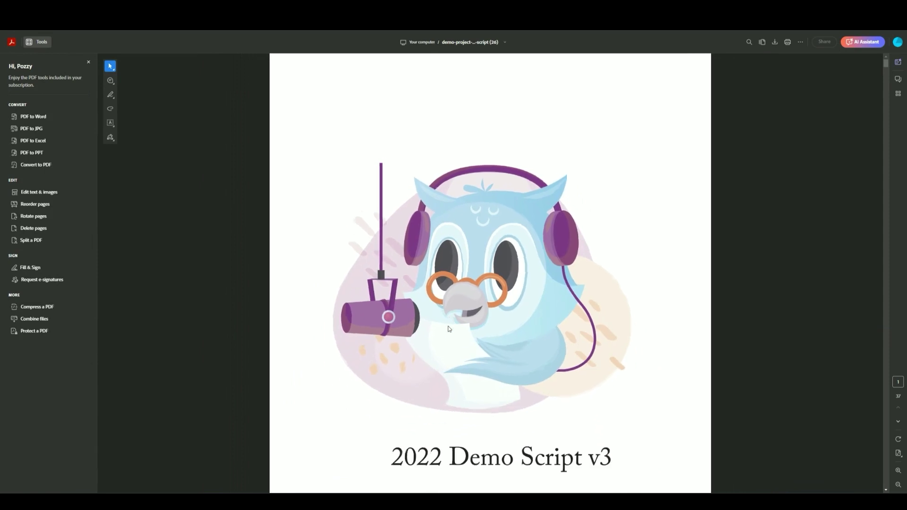
Search the exported PDF for 'Sherlock' to reach its marked occurrences in Chapter 1
key(ctrl+f)
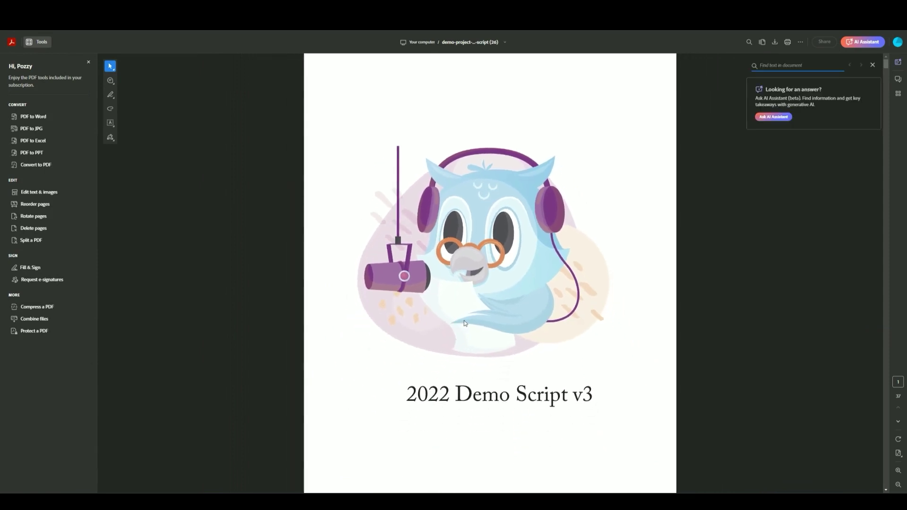
text(Sherlock)
key(Return)
key(Return)
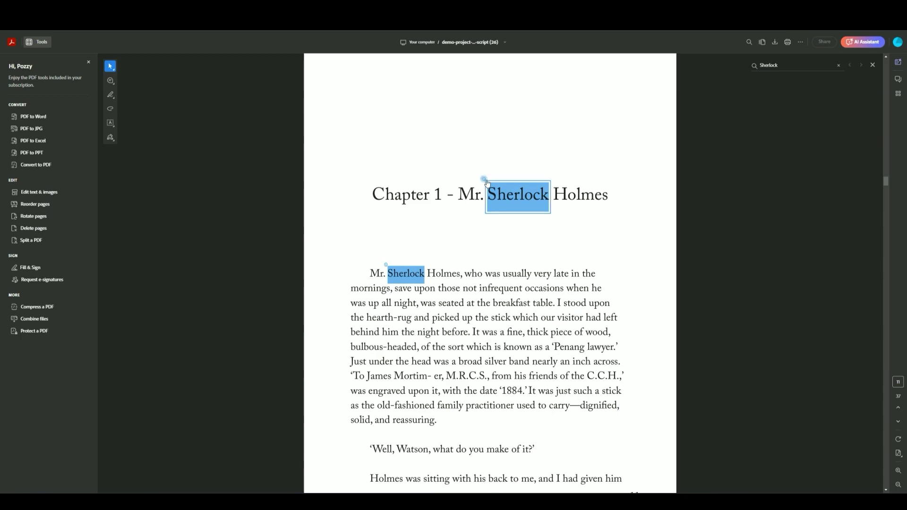
Open the heading's Sherlock comment and select its voice notes and voice sample link
click(489, 186)
click(415, 178)
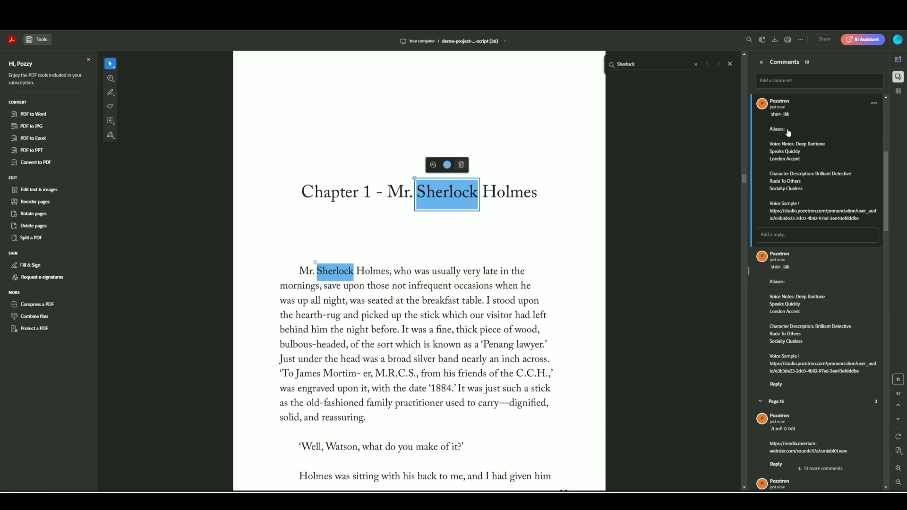
click(787, 147)
drag(788, 148, 813, 185)
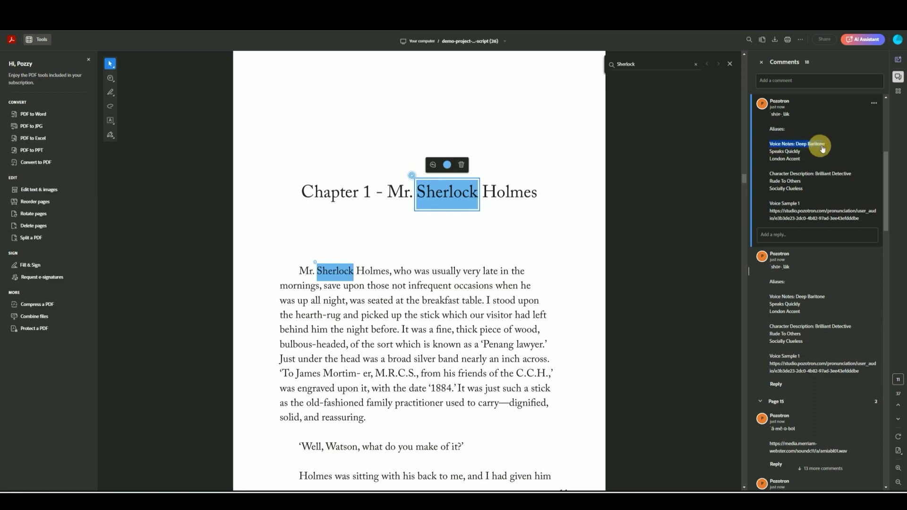
click(813, 186)
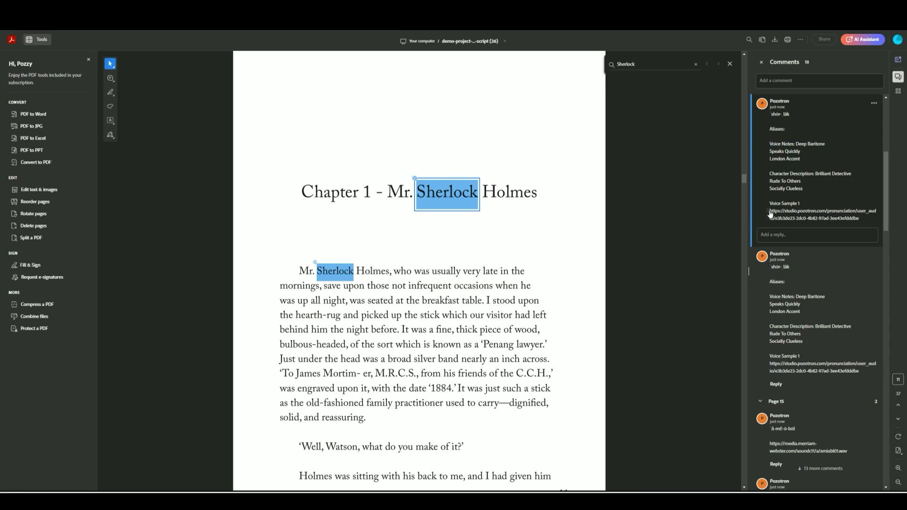
drag(770, 211, 869, 219)
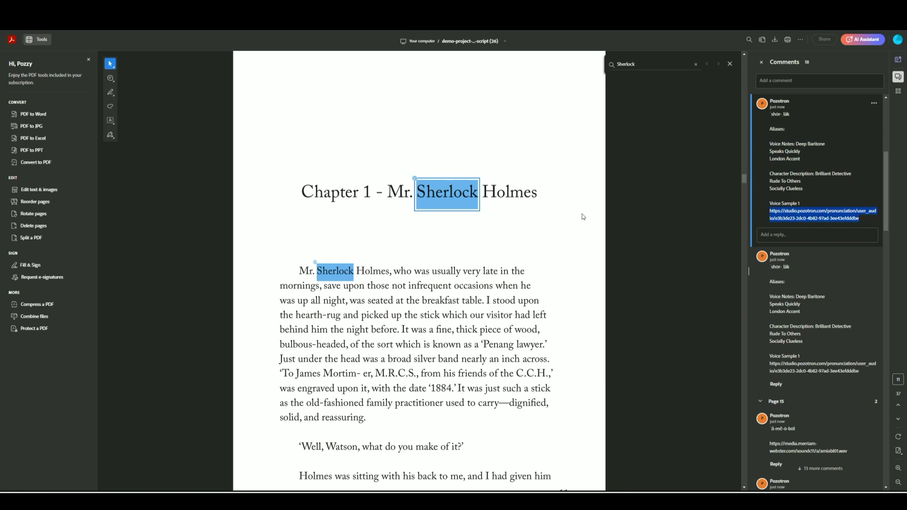
click(576, 189)
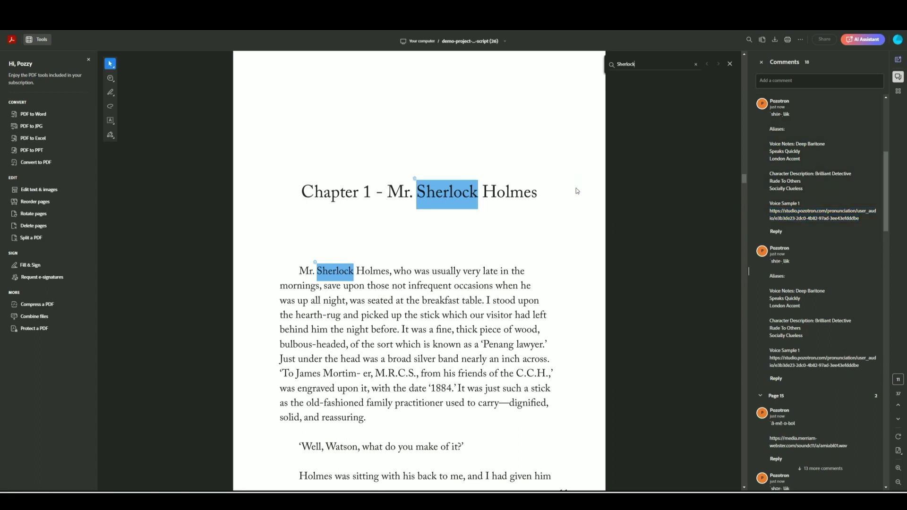
Search the document for 'abortive' and dismiss the AI Assistant suggestion
key(ctrl+a)
key(BackSpace)
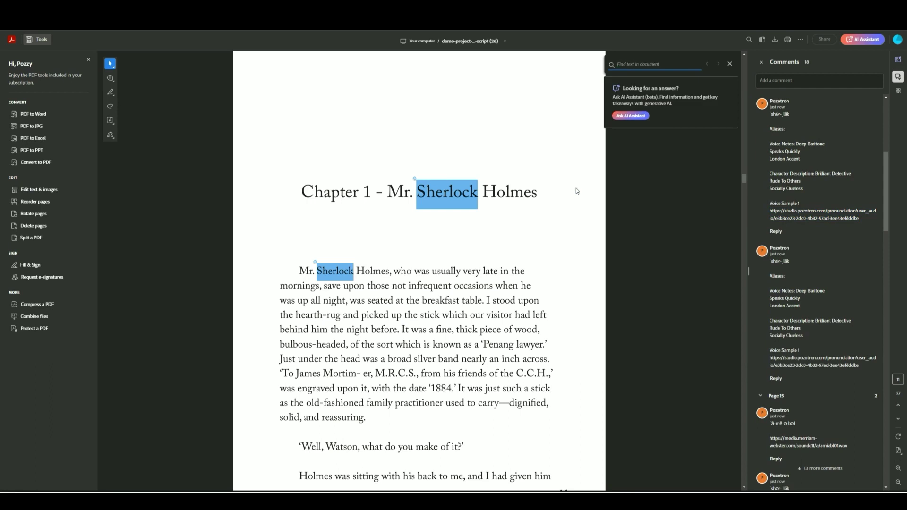
text(abortive)
key(Return)
click(452, 216)
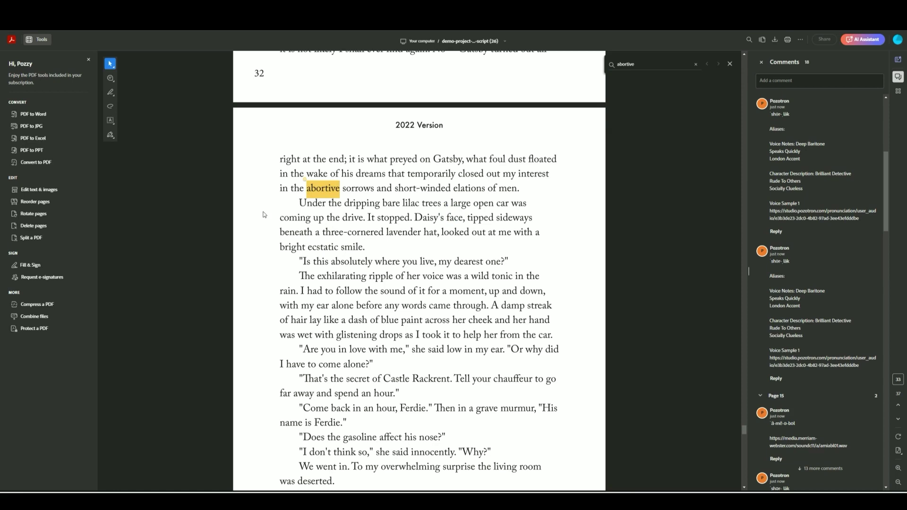
Open the abortive highlight's comment and select its pronunciation text
click(305, 185)
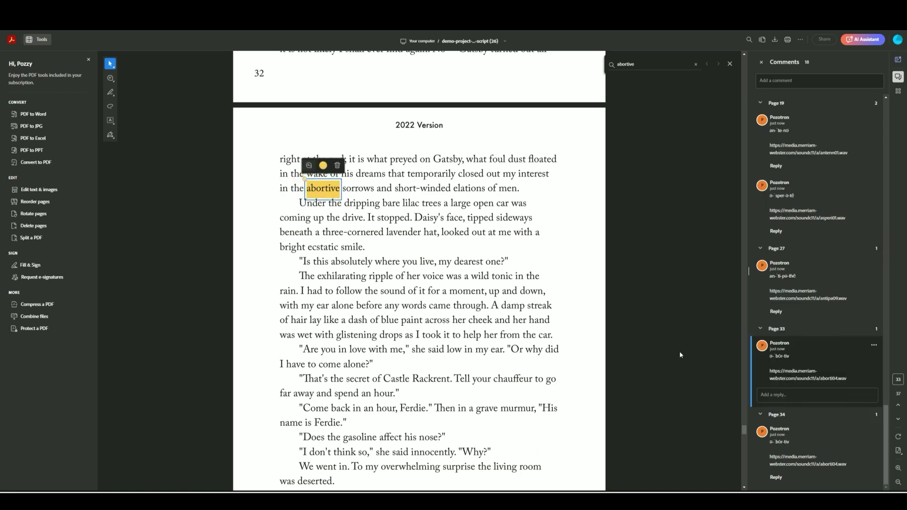
drag(790, 356, 769, 357)
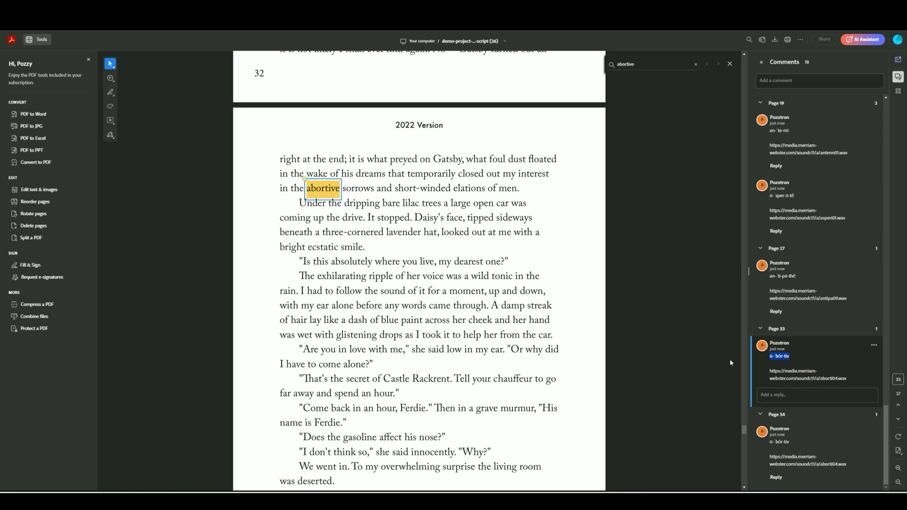
click(397, 227)
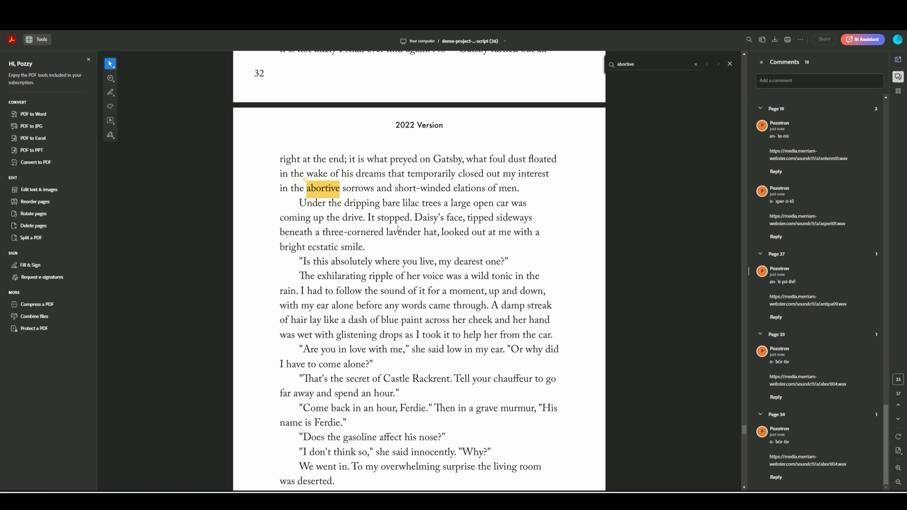
drag(299, 261, 504, 264)
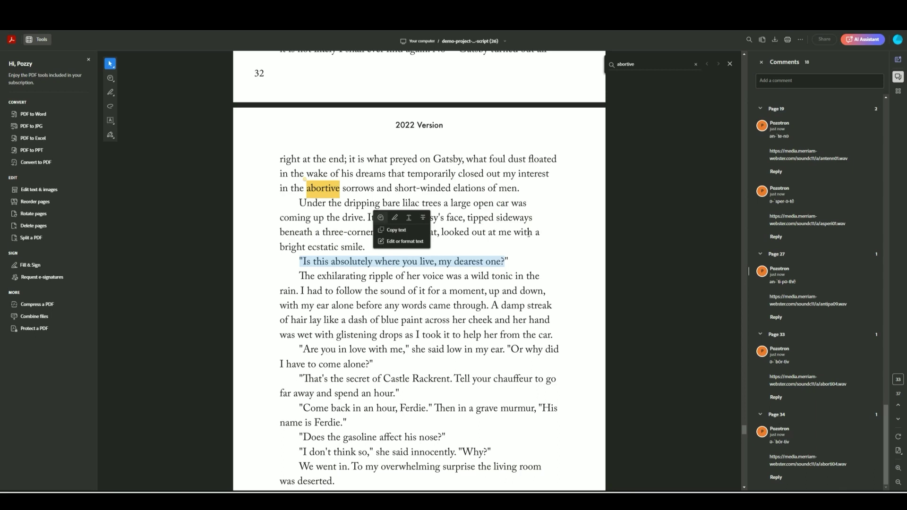
click(325, 230)
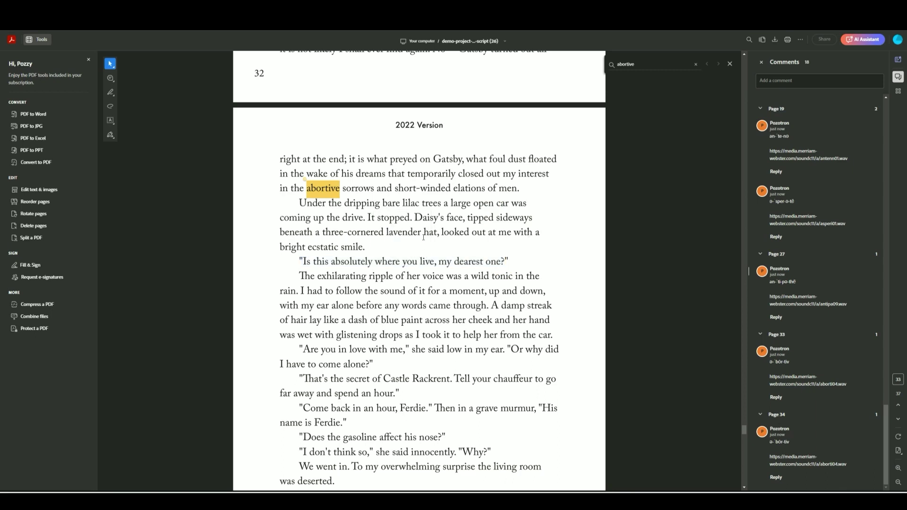